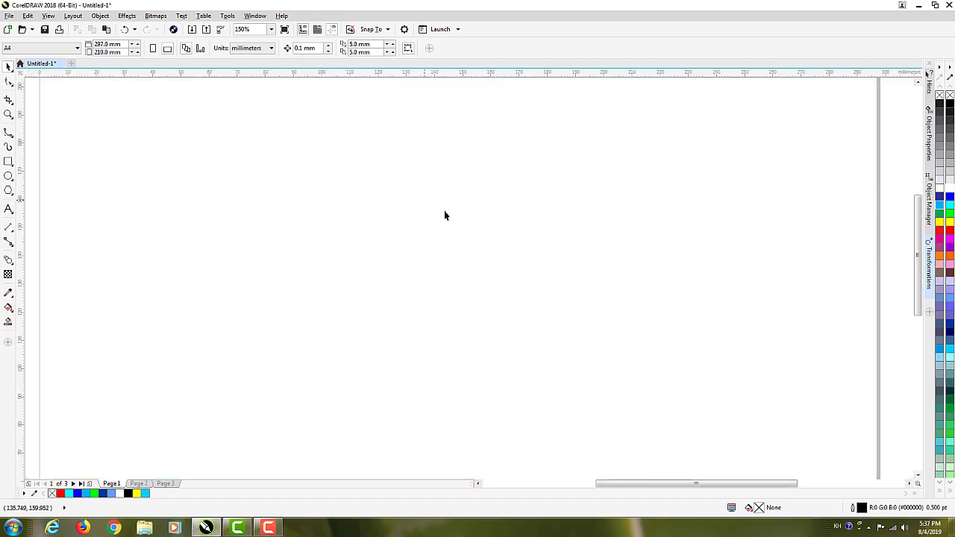
Step: Create a page-sized 297 x 210 mm rectangle and fill it with green (#00FF00) as the background
{"action": "scroll", "coordinate": [471, 232], "scroll_direction": "down", "scroll_amount": 2}
{"action": "scroll", "coordinate": [469, 227], "scroll_direction": "up", "scroll_amount": 1}
{"action": "left_click_drag", "start_coordinate": [464, 268], "coordinate": [480, 243]}
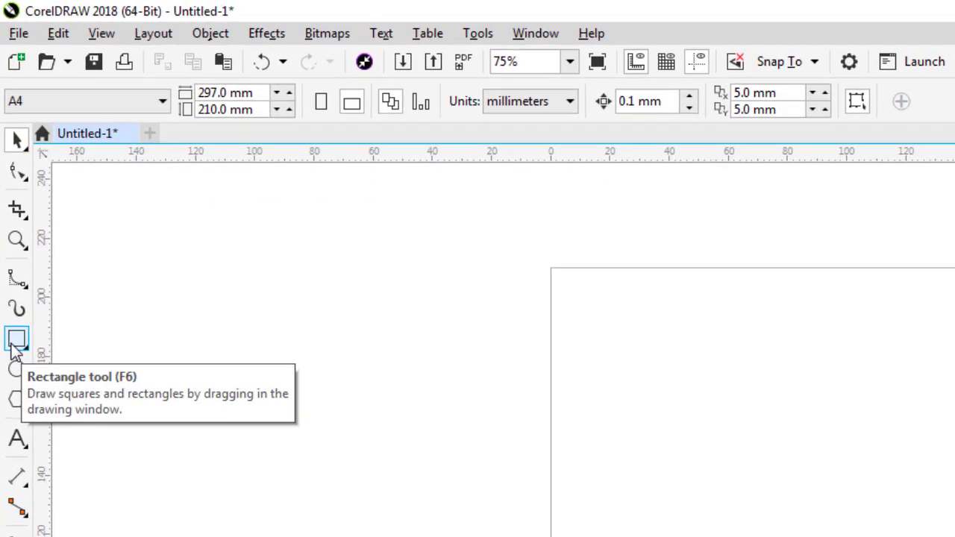
{"action": "double_click", "coordinate": [16, 342]}
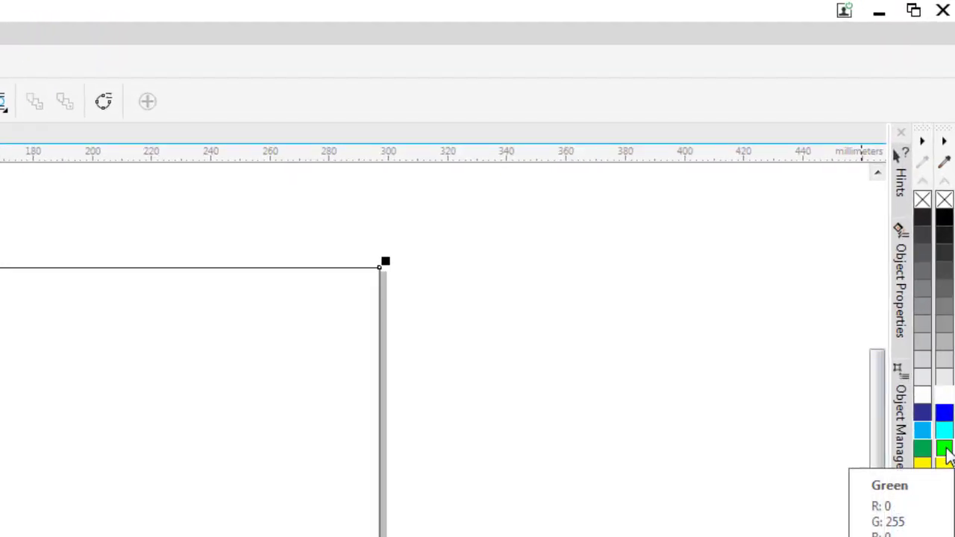
{"action": "left_click", "coordinate": [943, 448]}
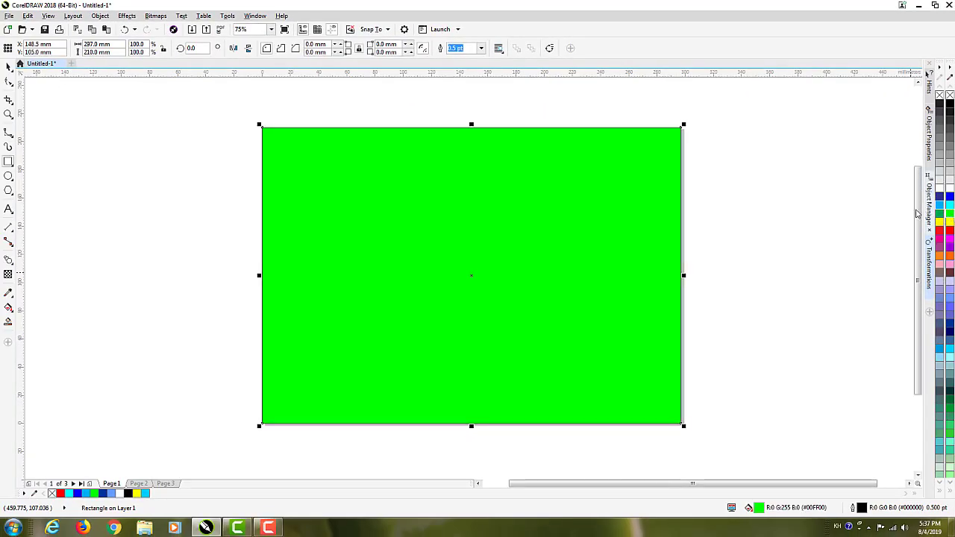
{"action": "left_click", "coordinate": [6, 67]}
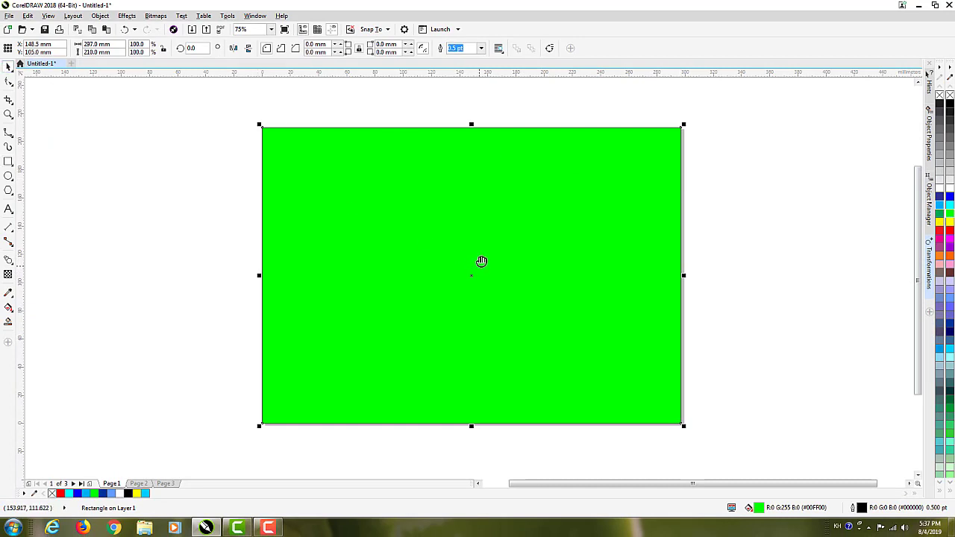
{"action": "scroll", "coordinate": [482, 261], "scroll_direction": "down", "scroll_amount": 1}
Step: Deselect the rectangle and set the keyboard input language to Khmer (Cambodia)
{"action": "left_click", "coordinate": [773, 256]}
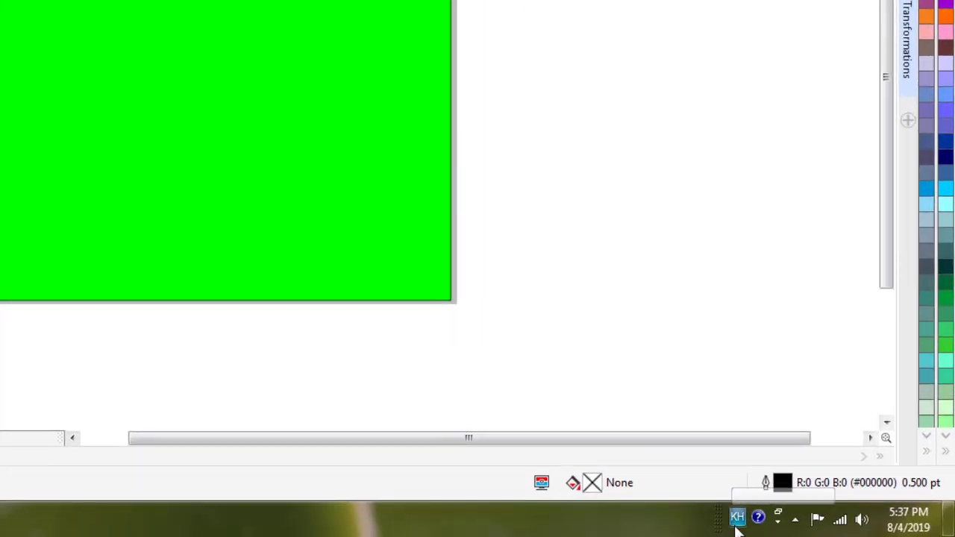
{"action": "left_click", "coordinate": [839, 528]}
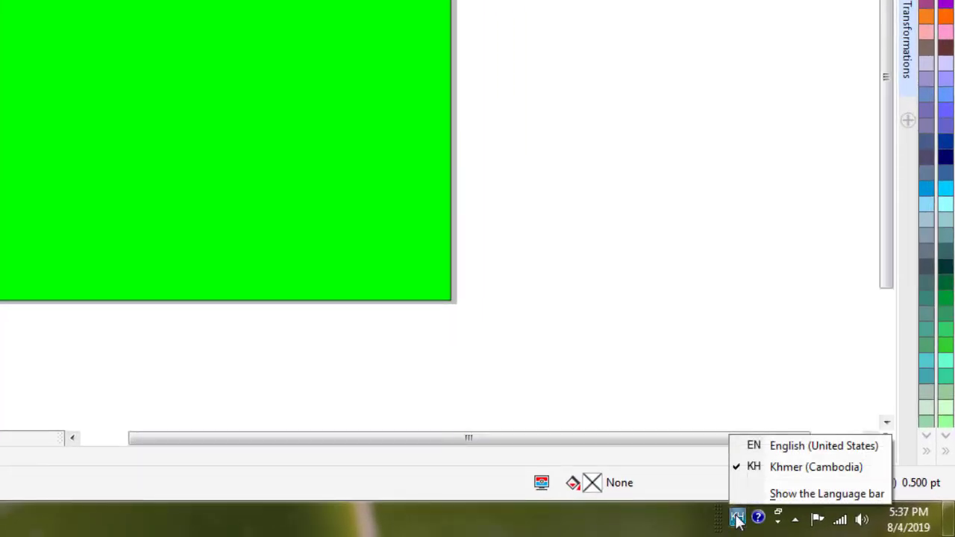
{"action": "left_click", "coordinate": [761, 467]}
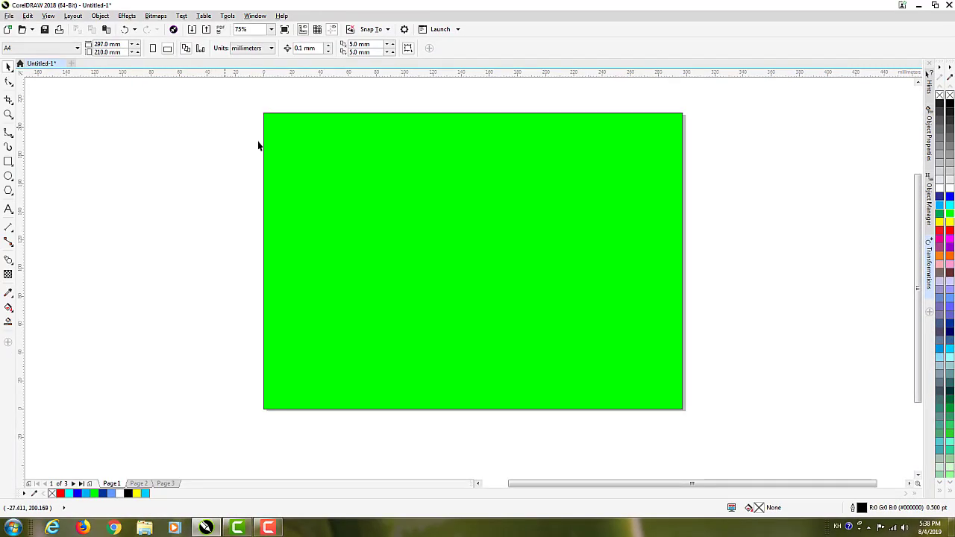
Step: Add the artistic text "រោងពុម្ព ជ័យមង្គល" in Khmer OS Muol Light near the page's upper-left corner
{"action": "left_click_drag", "start_coordinate": [379, 203], "coordinate": [371, 211]}
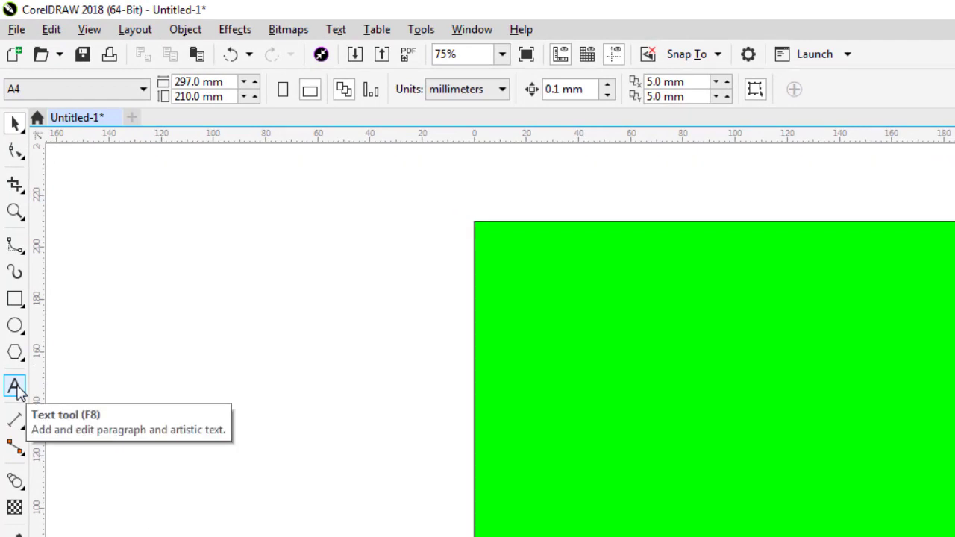
{"action": "left_click", "coordinate": [15, 386]}
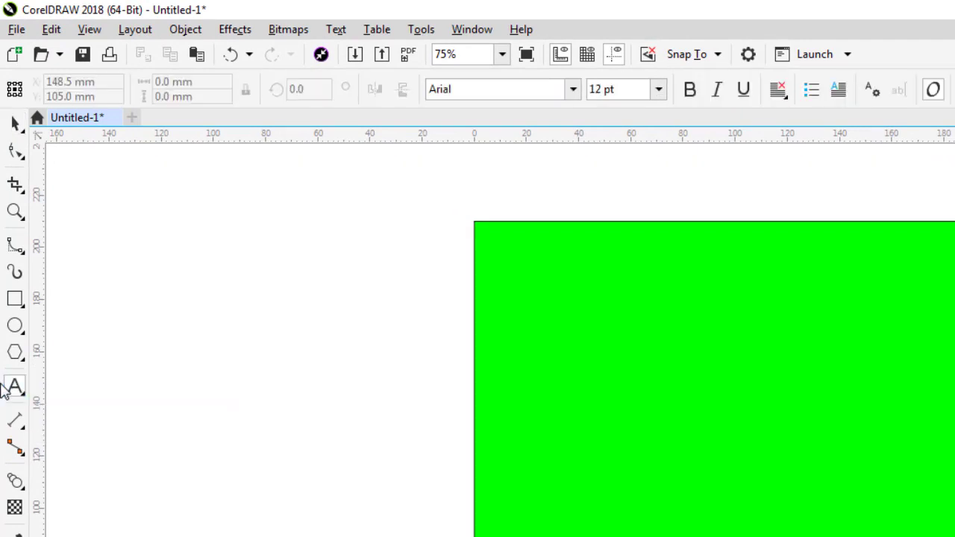
{"action": "left_click", "coordinate": [531, 276]}
{"action": "left_click", "coordinate": [572, 88]}
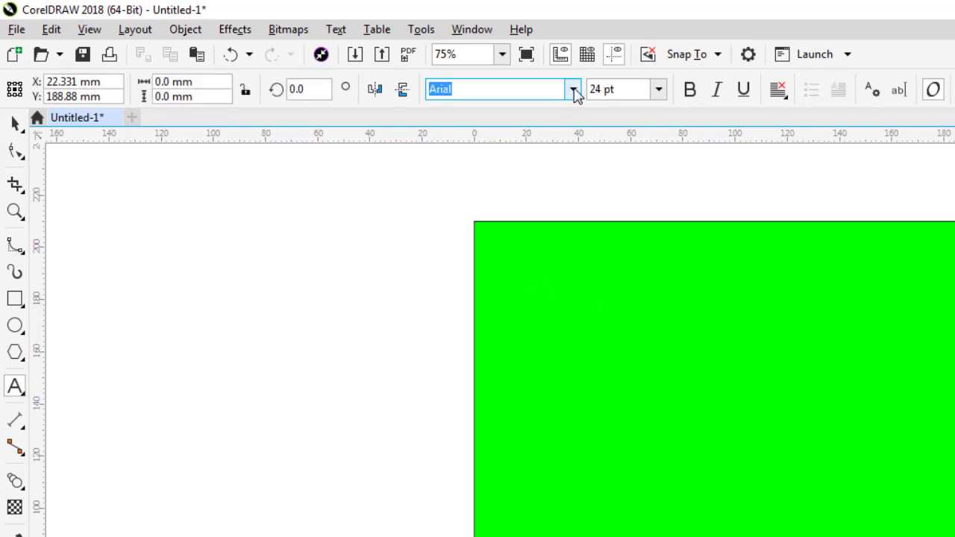
{"action": "left_click", "coordinate": [553, 148]}
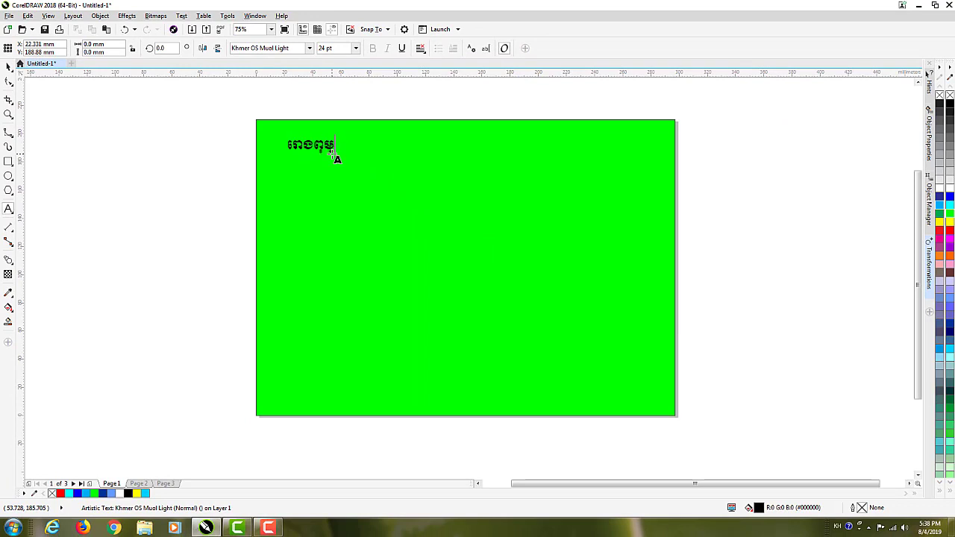
{"action": "type", "text": "័យមង្គល"}
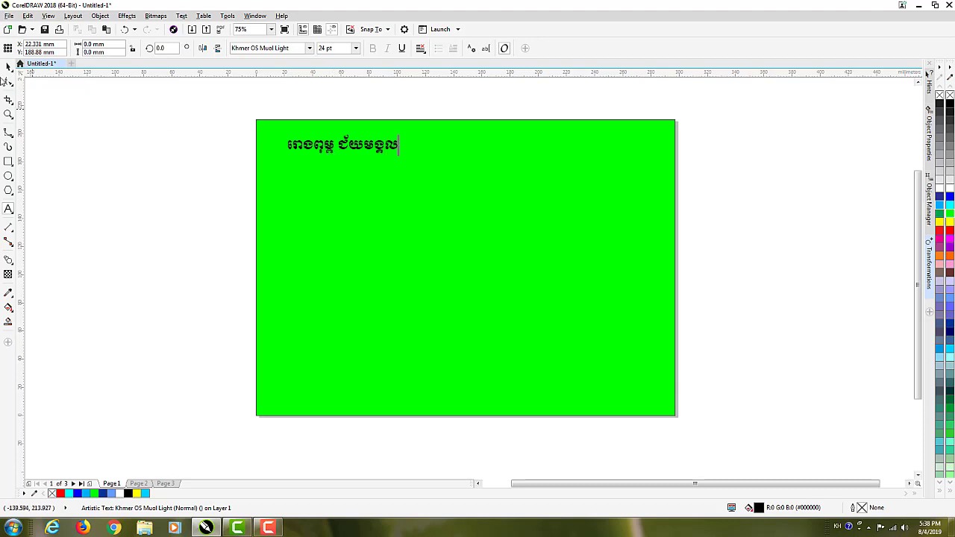
Step: Enlarge the text proportionally to about 255 mm wide so it spans most of the page, and deselect it
{"action": "key", "text": "ctrl+space"}
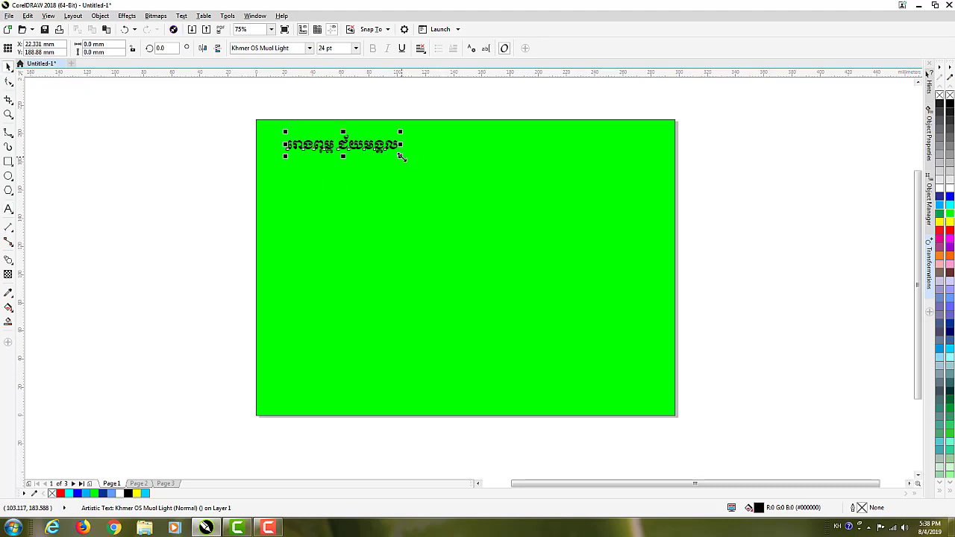
{"action": "left_click_drag", "start_coordinate": [401, 156], "coordinate": [652, 264]}
{"action": "left_click", "coordinate": [737, 221]}
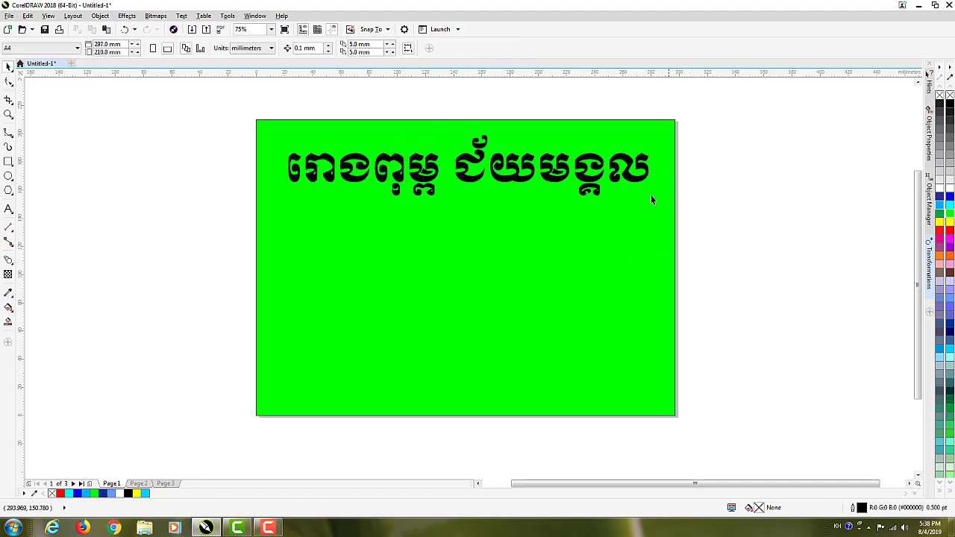
Step: Give the text a white outline and inspect its edge up close
{"action": "left_click", "coordinate": [584, 171]}
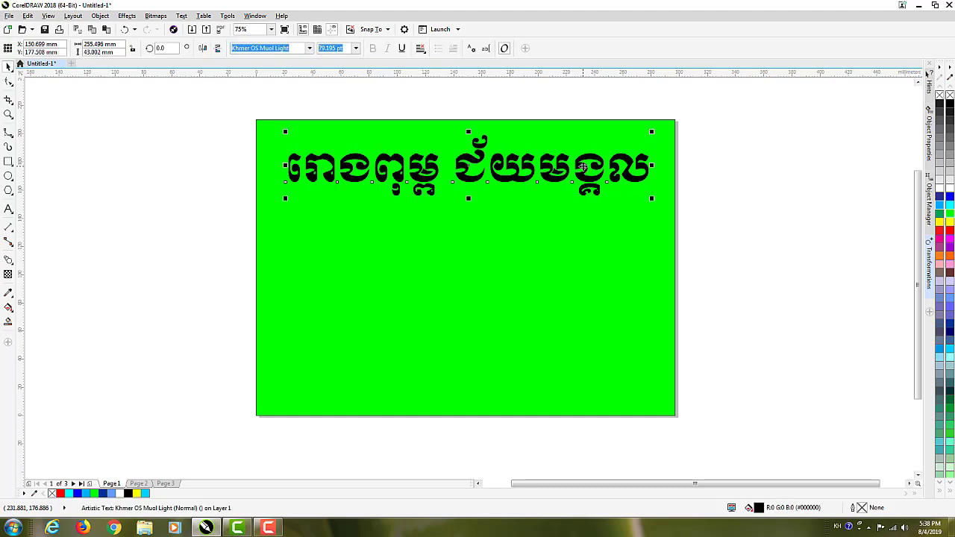
{"action": "right_click", "coordinate": [950, 192]}
{"action": "scroll", "coordinate": [556, 153], "scroll_direction": "up", "scroll_amount": 10}
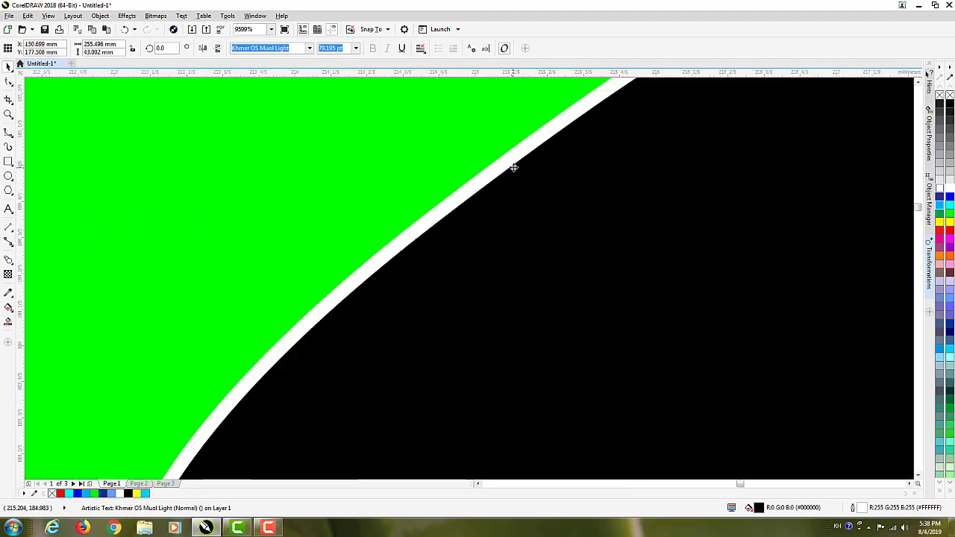
{"action": "scroll", "coordinate": [514, 168], "scroll_direction": "down", "scroll_amount": 10}
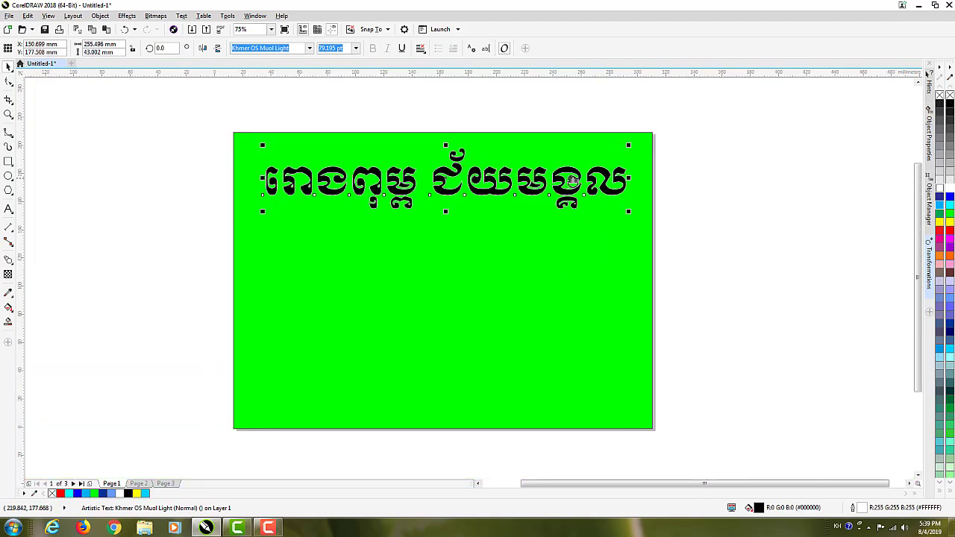
{"action": "left_click_drag", "start_coordinate": [573, 180], "coordinate": [603, 180]}
{"action": "left_click", "coordinate": [728, 253]}
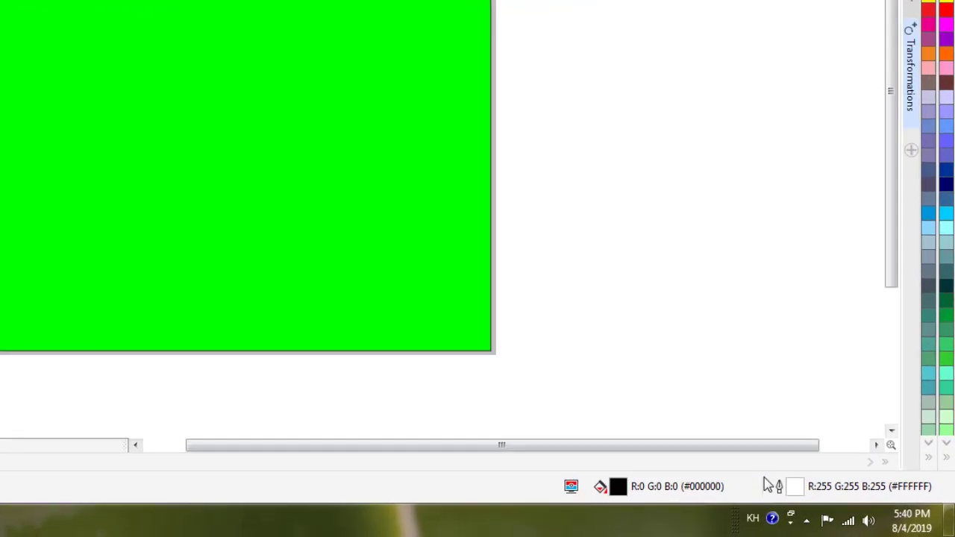
Step: Set the text's outline to 10.0 pt width with round corners and the outside outline position
{"action": "double_click", "coordinate": [777, 486]}
{"action": "left_click", "coordinate": [506, 261]}
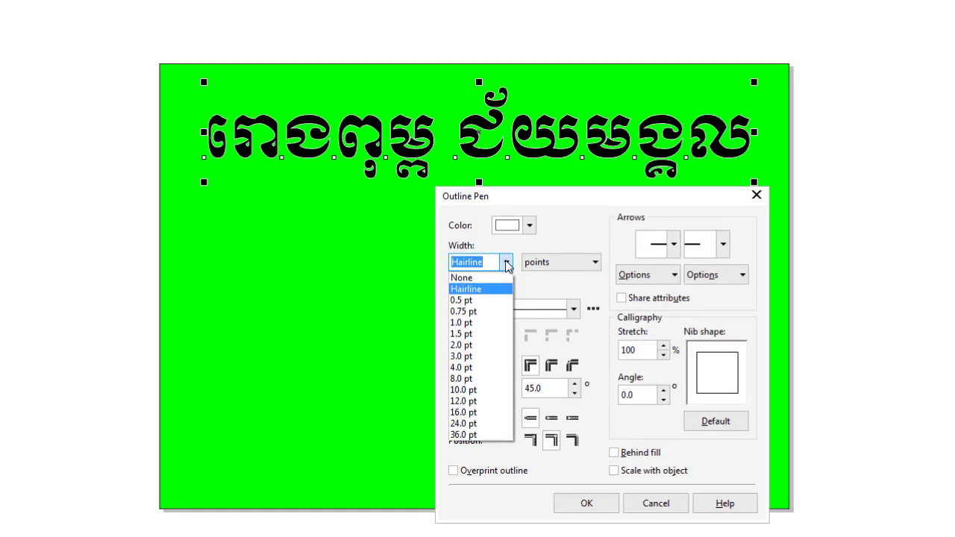
{"action": "left_click", "coordinate": [506, 262]}
{"action": "left_click", "coordinate": [506, 261]}
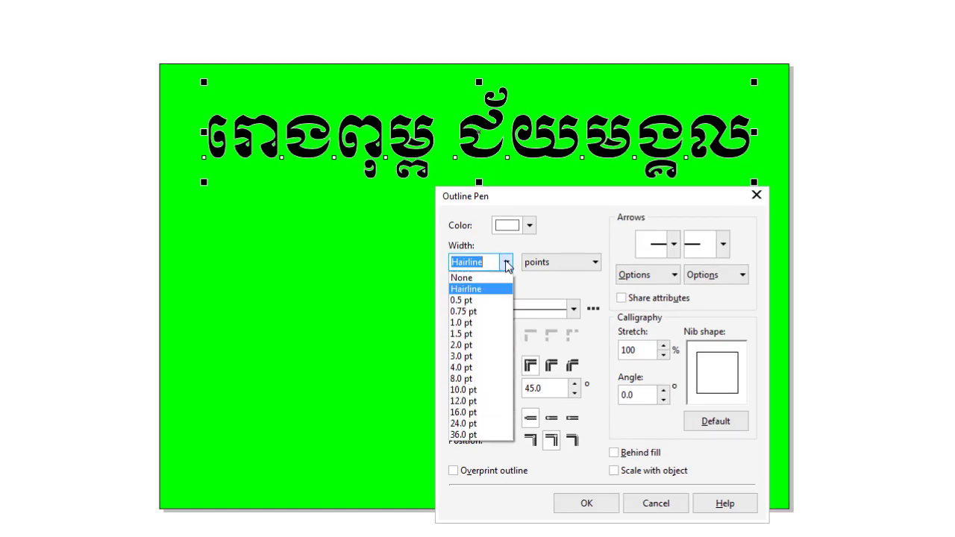
{"action": "left_click", "coordinate": [474, 389]}
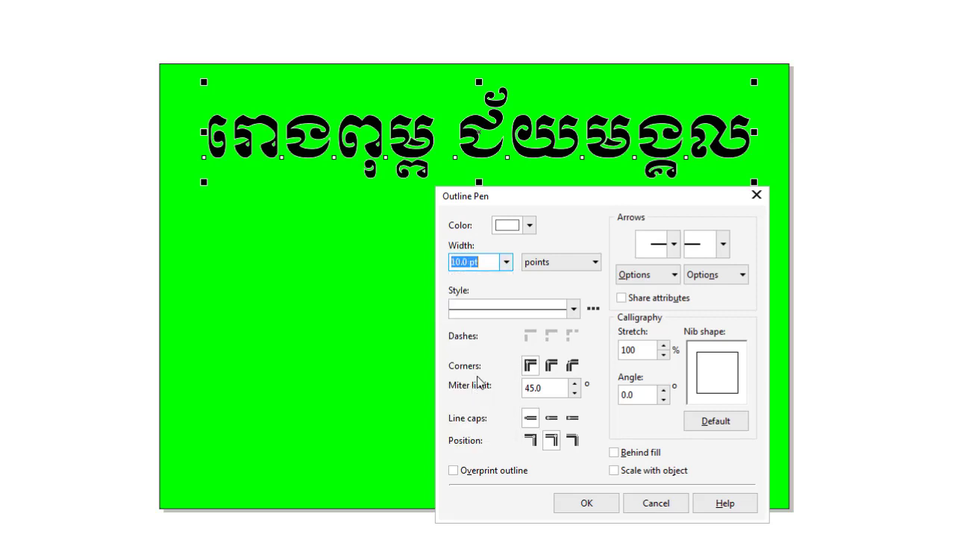
{"action": "left_click", "coordinate": [536, 442]}
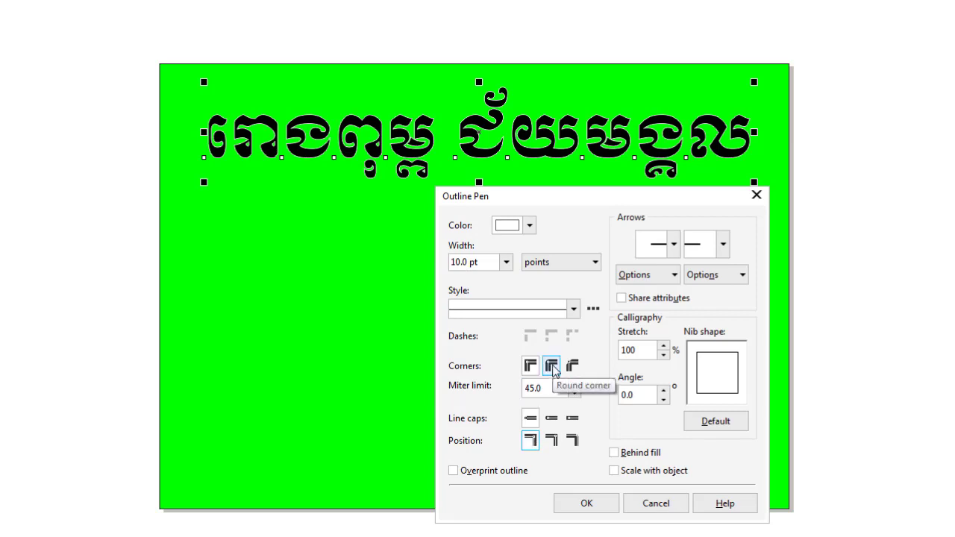
{"action": "left_click", "coordinate": [550, 365]}
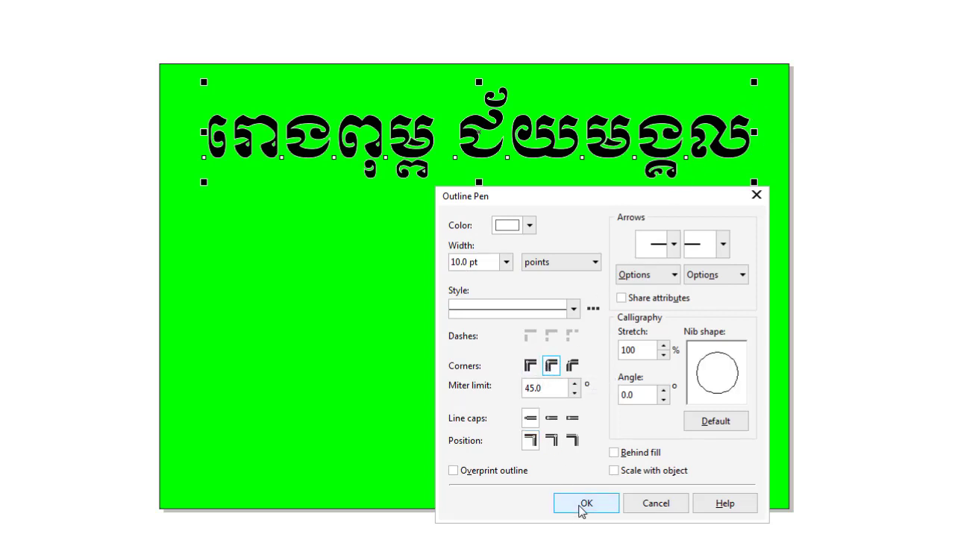
{"action": "left_click", "coordinate": [582, 506]}
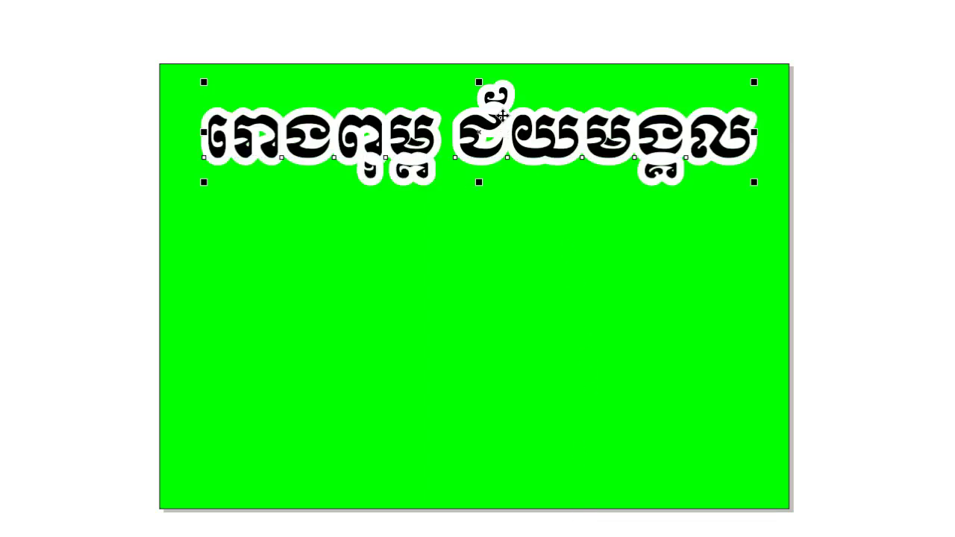
Step: Place the text's white outline behind its fill so overlapping glyph parts stay uncovered, and deselect the text
{"action": "scroll", "coordinate": [505, 114], "scroll_direction": "up", "scroll_amount": 3}
{"action": "scroll", "coordinate": [505, 114], "scroll_direction": "down", "scroll_amount": 1}
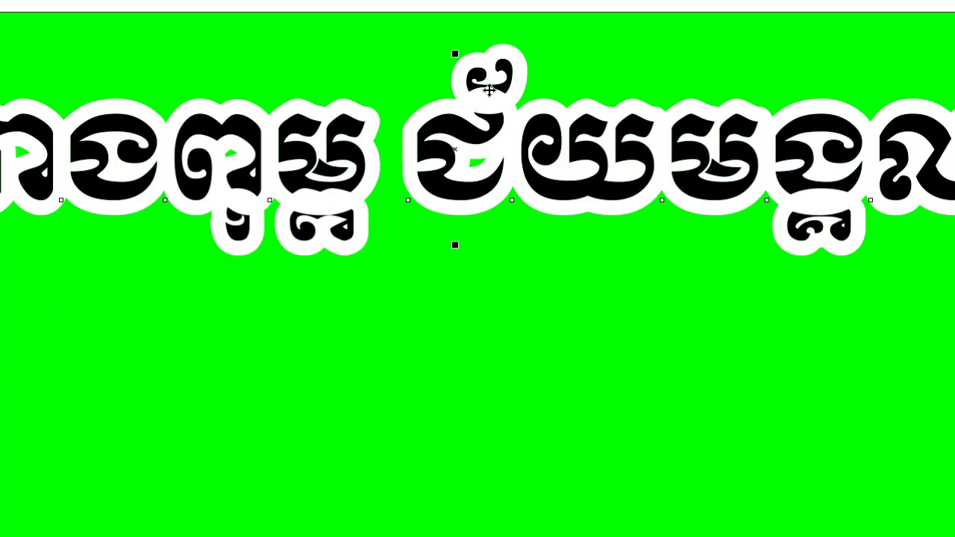
{"action": "scroll", "coordinate": [492, 86], "scroll_direction": "up", "scroll_amount": 3}
{"action": "scroll", "coordinate": [491, 88], "scroll_direction": "down", "scroll_amount": 2}
{"action": "scroll", "coordinate": [499, 128], "scroll_direction": "down", "scroll_amount": 2}
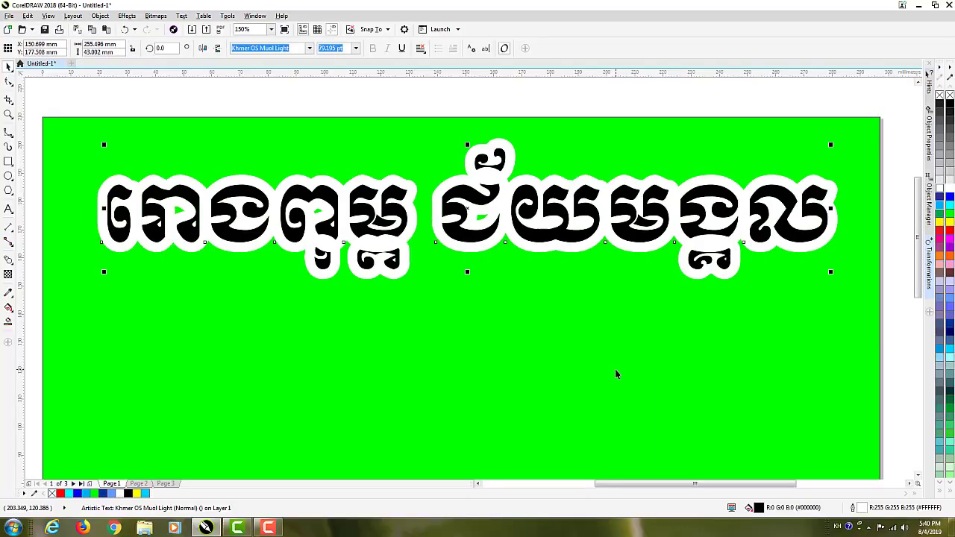
{"action": "double_click", "coordinate": [852, 508]}
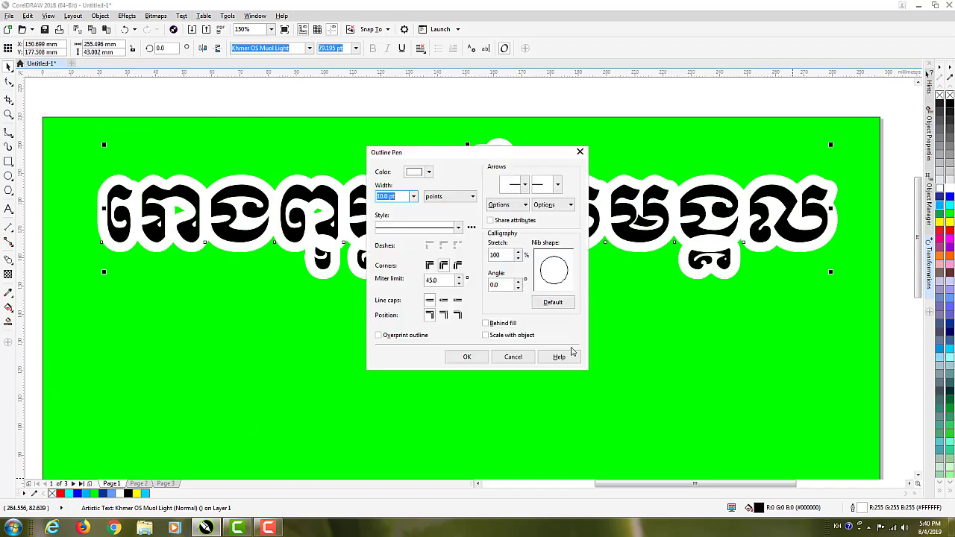
{"action": "left_click_drag", "start_coordinate": [470, 154], "coordinate": [551, 204]}
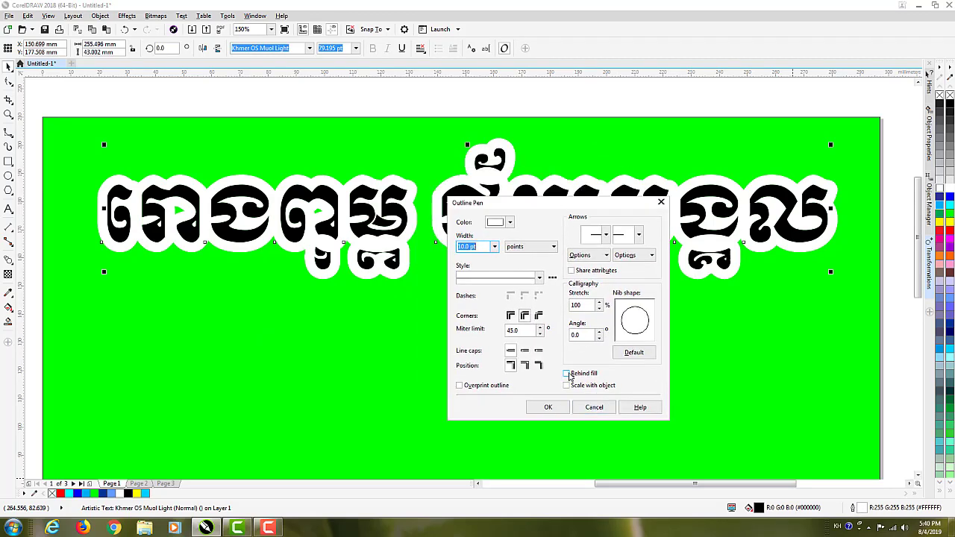
{"action": "left_click", "coordinate": [569, 374]}
{"action": "left_click", "coordinate": [545, 403]}
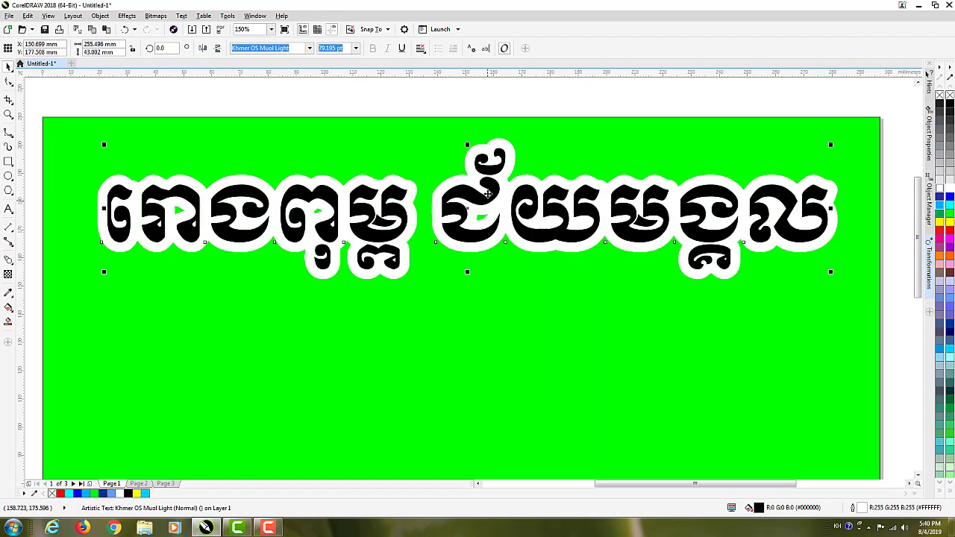
{"action": "scroll", "coordinate": [537, 218], "scroll_direction": "down", "scroll_amount": 2}
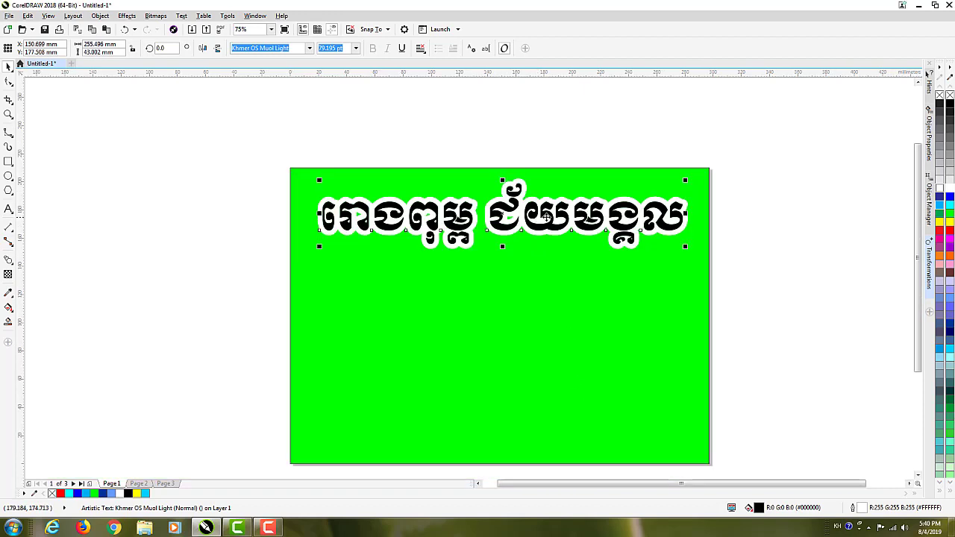
{"action": "left_click", "coordinate": [635, 277]}
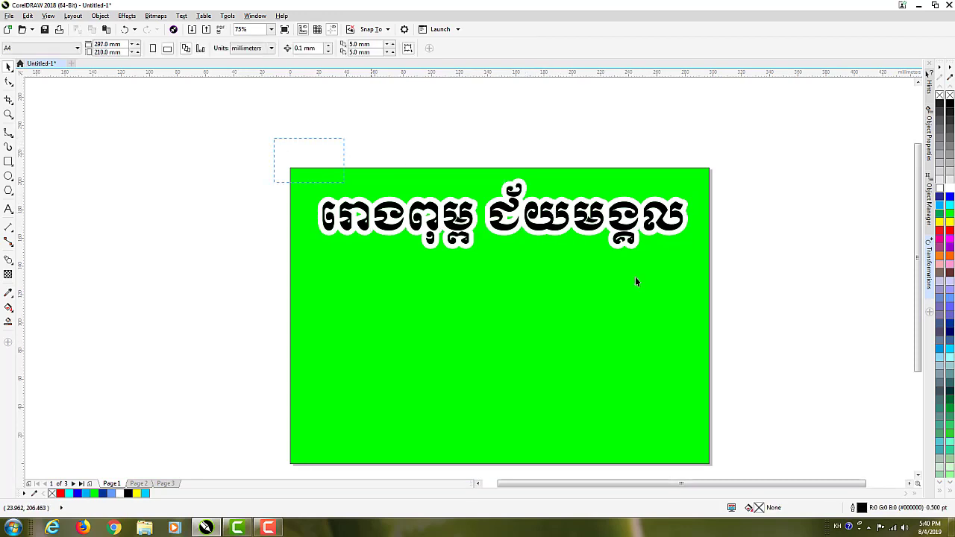
Step: Duplicate the outlined text straight down, placing the copy just below the original
{"action": "left_click", "coordinate": [571, 214]}
{"action": "left_click_drag", "start_coordinate": [571, 213], "coordinate": [570, 277]}
{"action": "right_click", "coordinate": [570, 276]}
Step: Change the outline colour of the original upper text to black and check it up close
{"action": "left_click", "coordinate": [568, 215]}
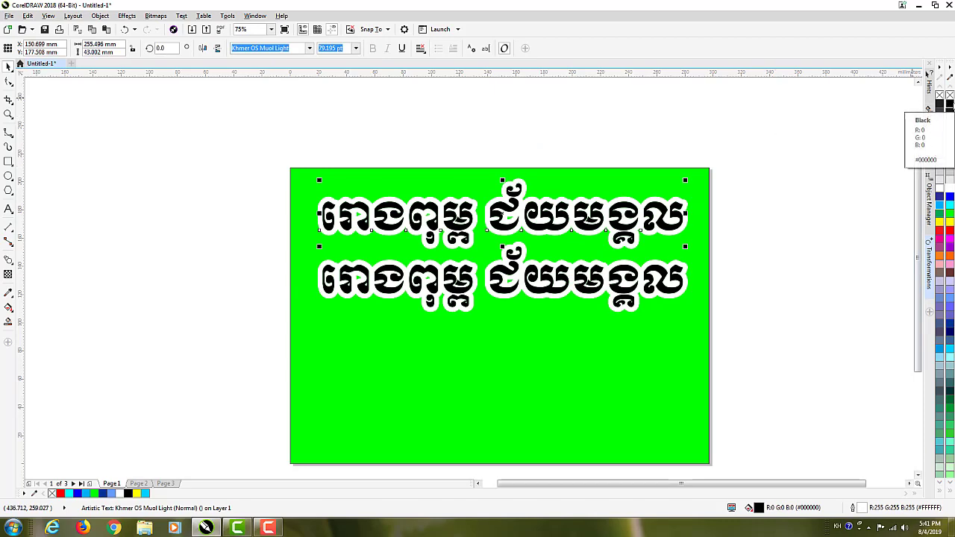
{"action": "right_click", "coordinate": [947, 106]}
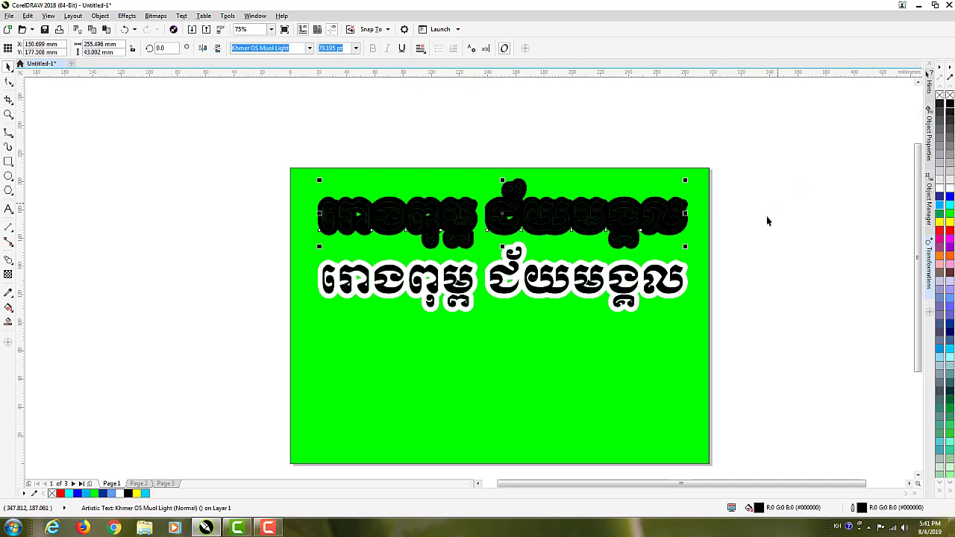
{"action": "left_click", "coordinate": [748, 247]}
{"action": "scroll", "coordinate": [644, 222], "scroll_direction": "up", "scroll_amount": 3}
{"action": "scroll", "coordinate": [643, 224], "scroll_direction": "down", "scroll_amount": 3}
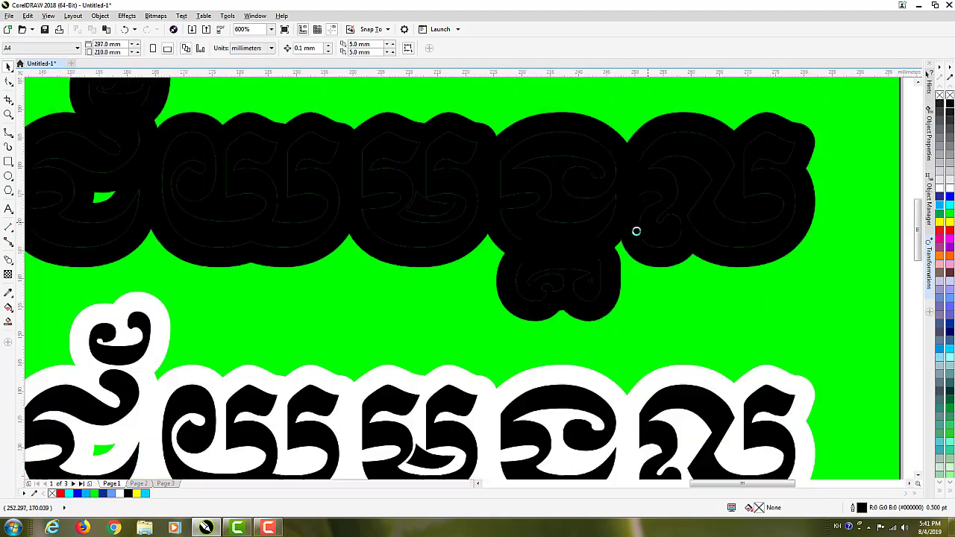
Step: Move the white-outlined text copy closer beneath the black text and shift it slightly left, leaving it deselected
{"action": "left_click", "coordinate": [563, 282]}
{"action": "left_click_drag", "start_coordinate": [545, 281], "coordinate": [548, 265]}
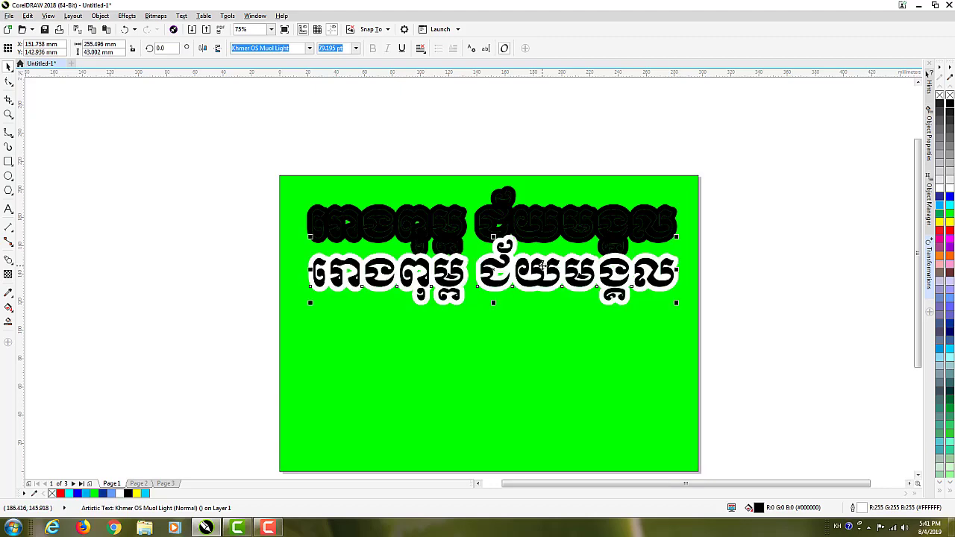
{"action": "left_click_drag", "start_coordinate": [436, 274], "coordinate": [417, 273]}
{"action": "left_click", "coordinate": [232, 286]}
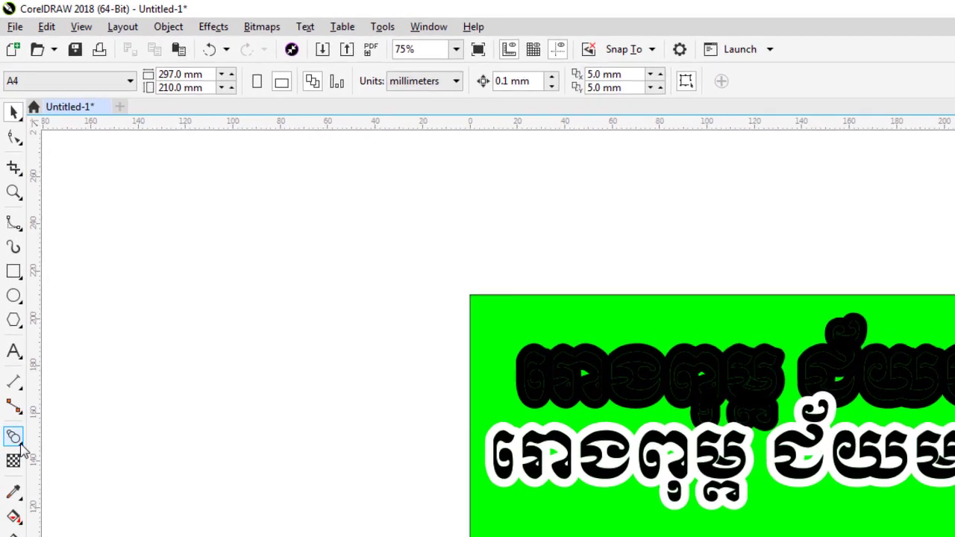
Step: Blend the white-outlined text into the black text above it with 20 steps
{"action": "left_click", "coordinate": [20, 446]}
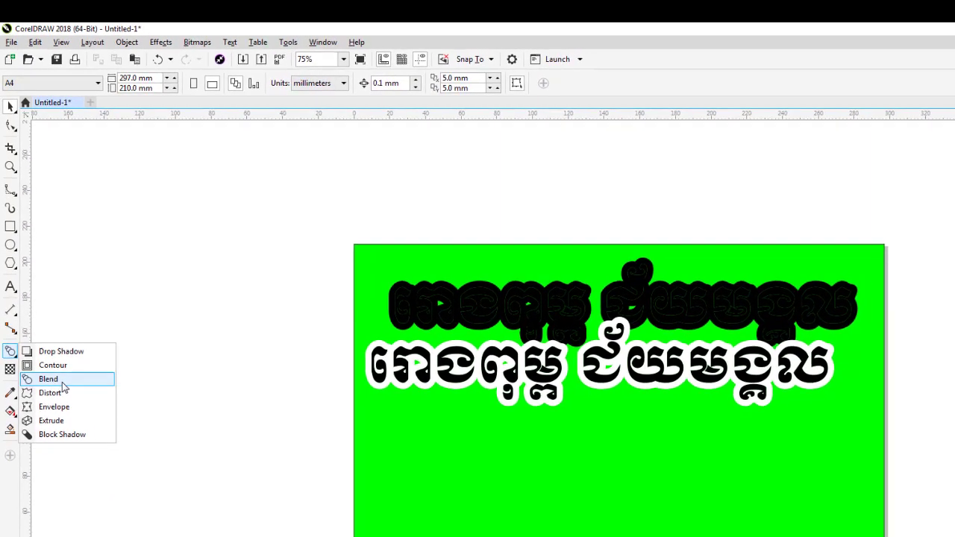
{"action": "left_click", "coordinate": [83, 477]}
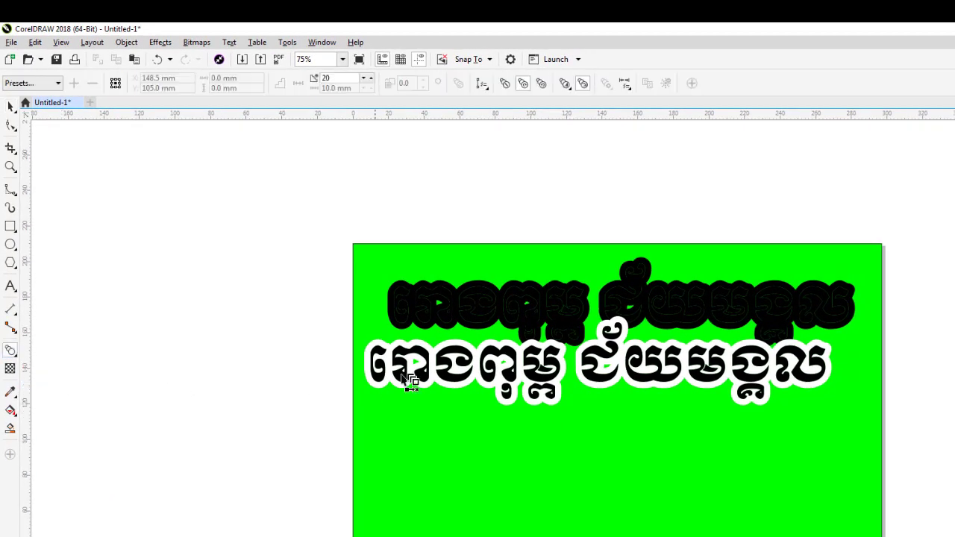
{"action": "left_click", "coordinate": [573, 351]}
{"action": "left_click_drag", "start_coordinate": [558, 347], "coordinate": [620, 302]}
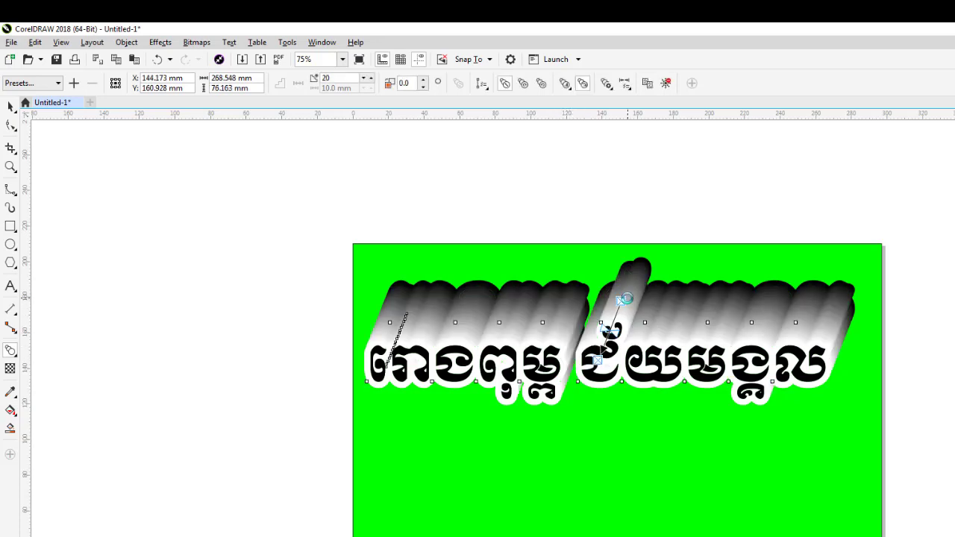
Step: Move the whole blended text slightly up and to the right on the page, then deselect it
{"action": "left_click", "coordinate": [11, 106]}
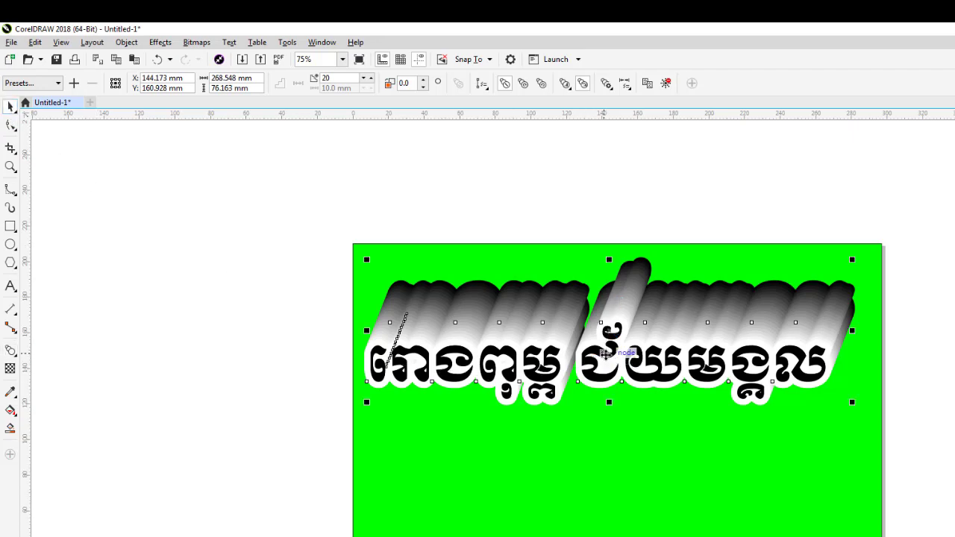
{"action": "left_click_drag", "start_coordinate": [604, 359], "coordinate": [613, 347]}
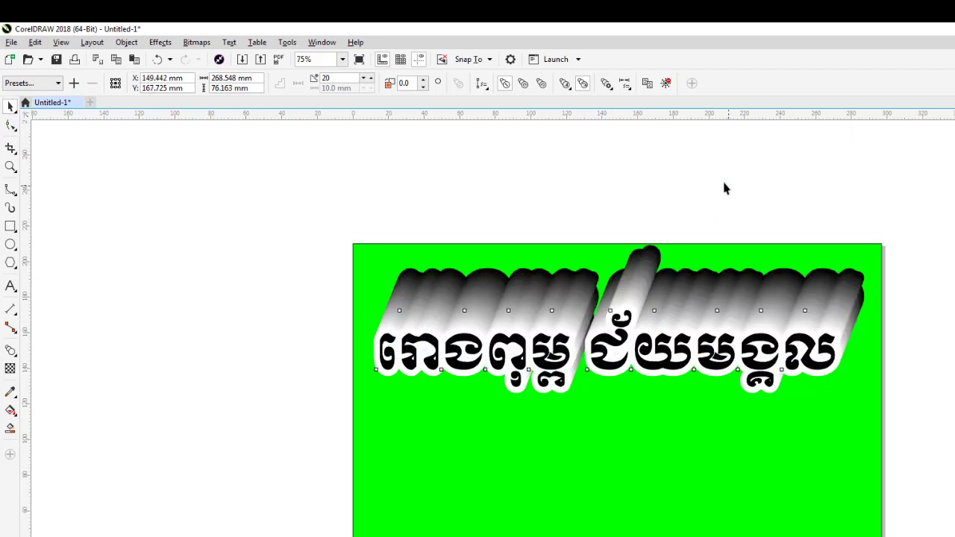
{"action": "left_click", "coordinate": [736, 197]}
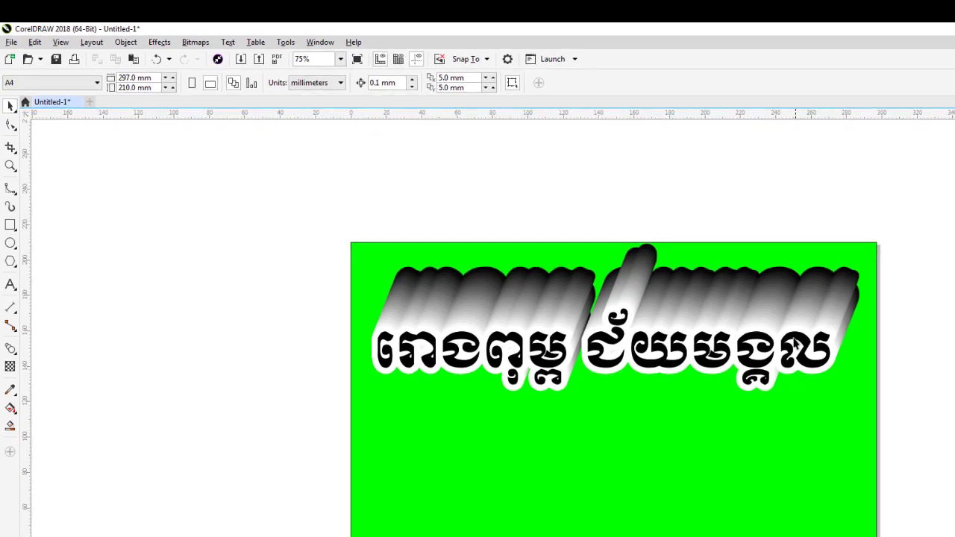
Step: Change the fill of the blend's white-outlined front text to red and deselect it
{"action": "left_click", "coordinate": [797, 339]}
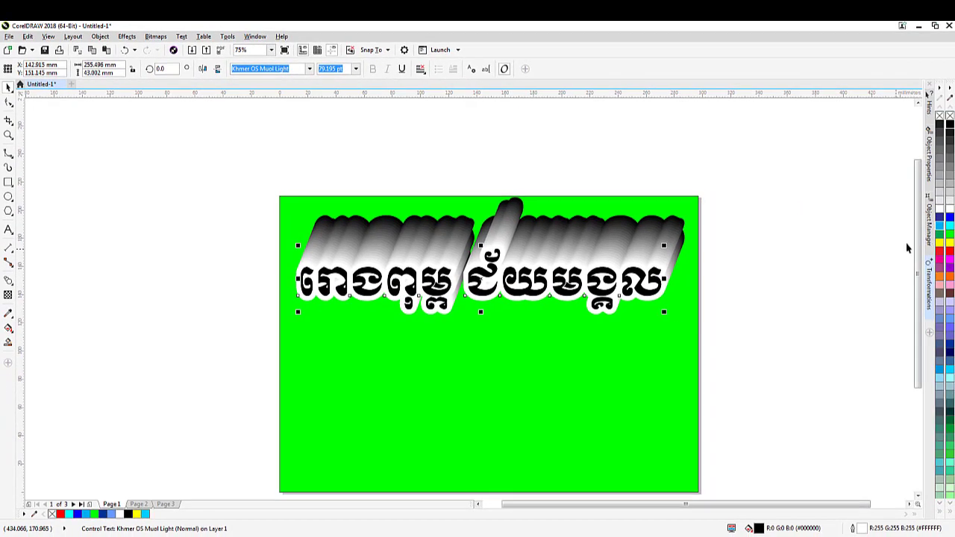
{"action": "left_click", "coordinate": [949, 256]}
{"action": "key", "text": "Escape"}
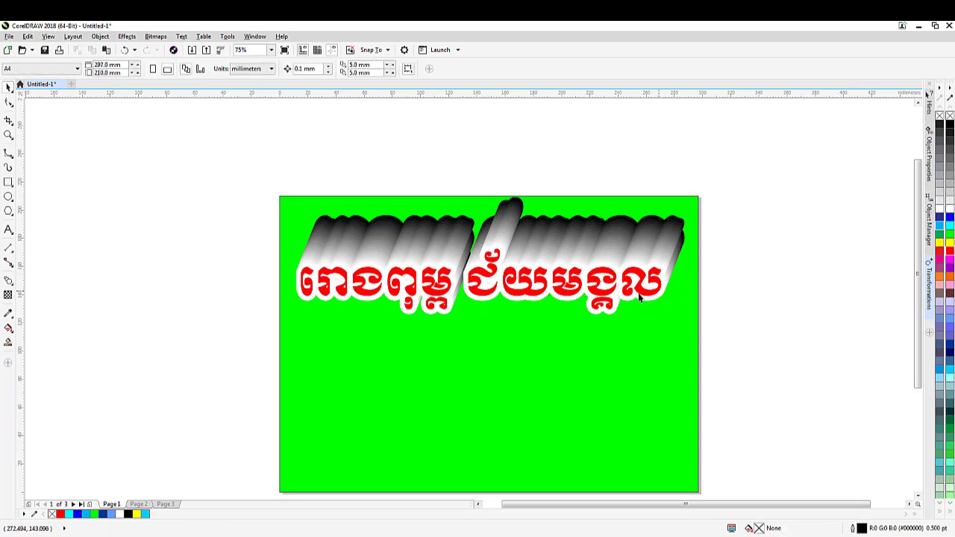
Step: Move the red front text up to just above the black text for a short straight-down blend, and shift the whole blend down within the page
{"action": "left_click", "coordinate": [543, 289]}
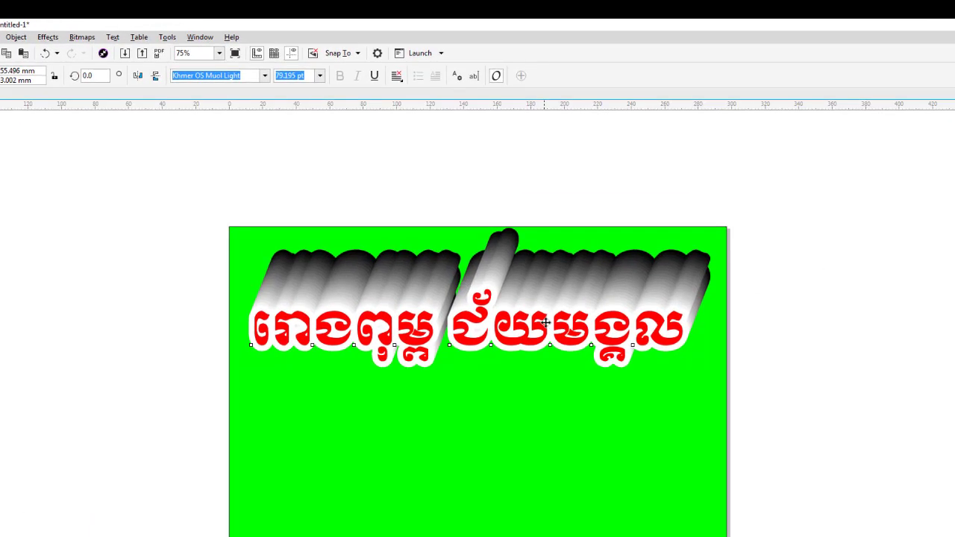
{"action": "mouse_move", "coordinate": [558, 286]}
{"action": "left_mouse_down"}
{"action": "mouse_move", "coordinate": [573, 276]}
{"action": "mouse_move", "coordinate": [565, 273]}
{"action": "mouse_move", "coordinate": [573, 281]}
{"action": "mouse_move", "coordinate": [558, 258]}
{"action": "left_mouse_up"}
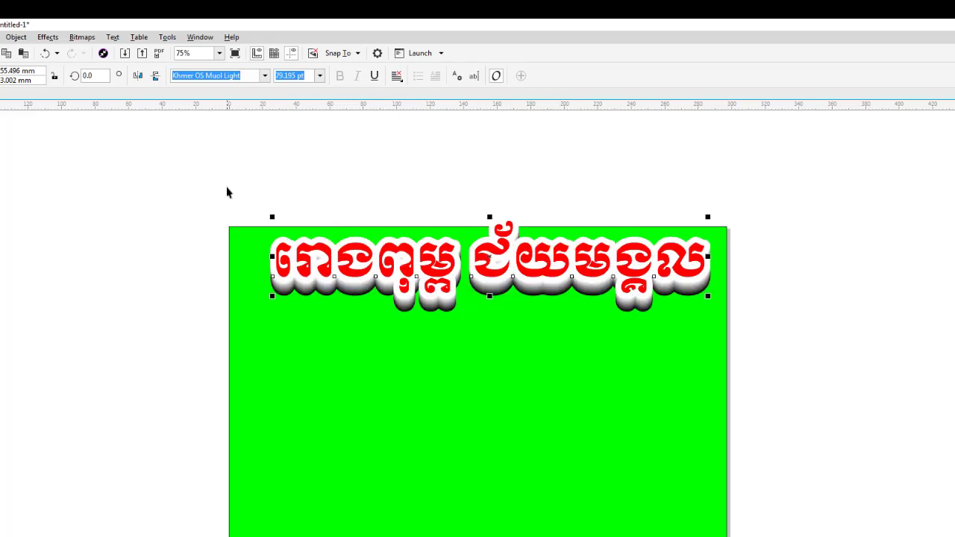
{"action": "left_click_drag", "start_coordinate": [201, 181], "coordinate": [823, 390]}
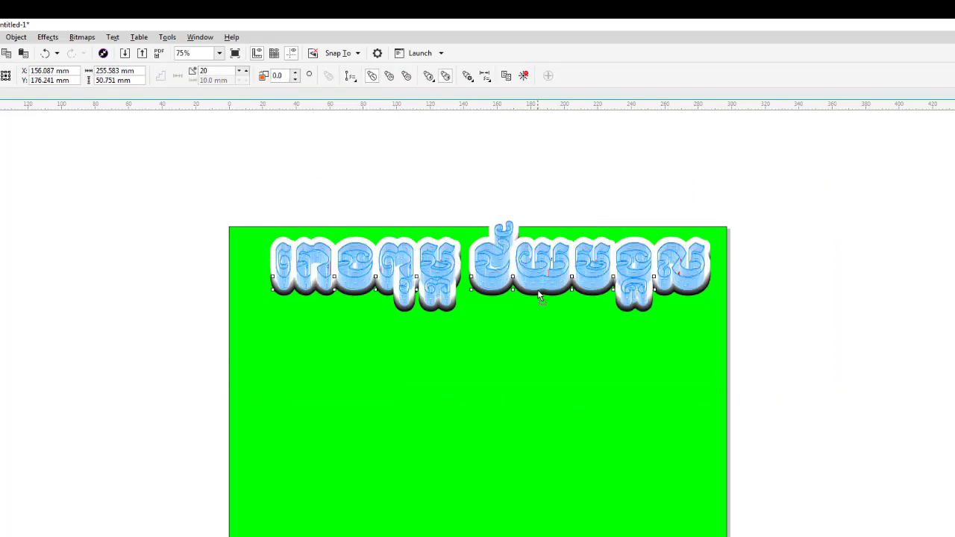
{"action": "left_click_drag", "start_coordinate": [540, 296], "coordinate": [539, 339]}
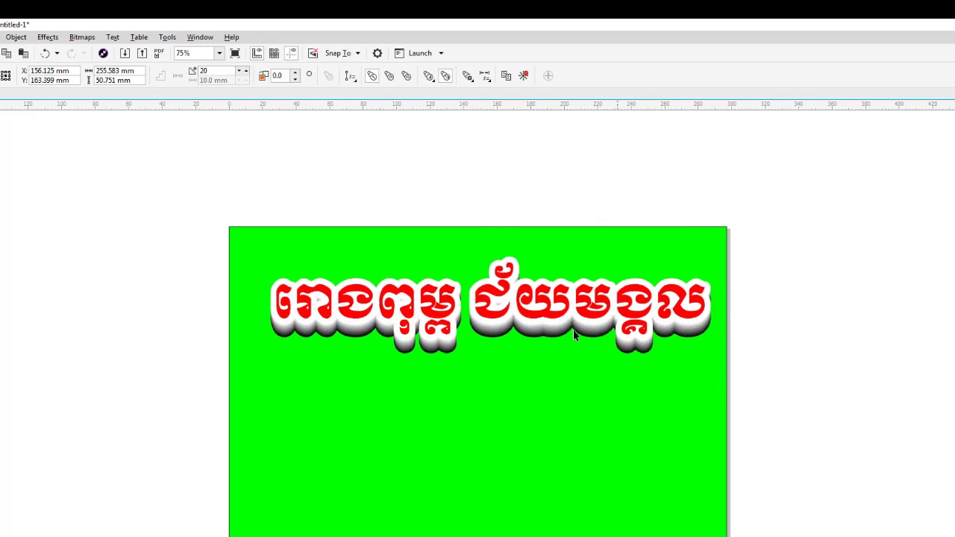
{"action": "scroll", "coordinate": [560, 330], "scroll_direction": "up", "scroll_amount": 1}
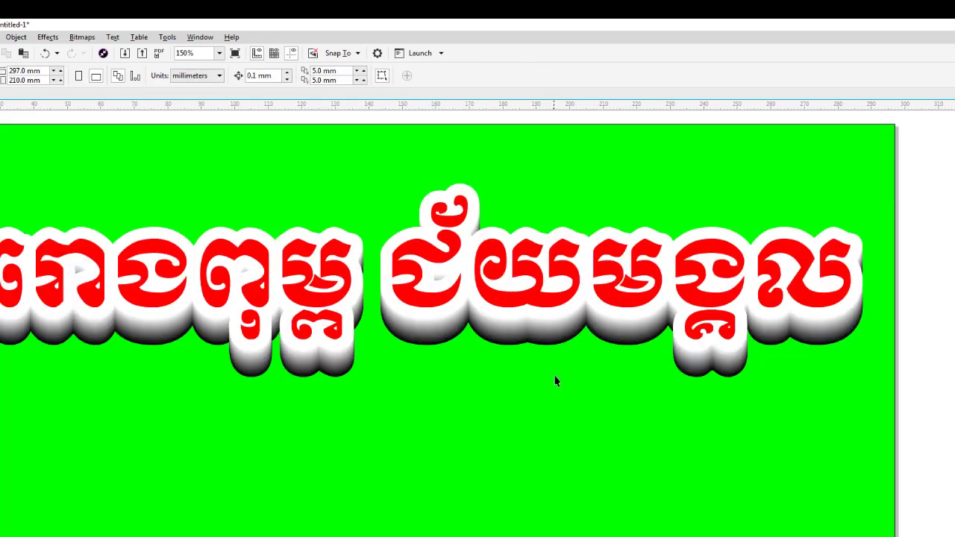
{"action": "left_click_drag", "start_coordinate": [555, 377], "coordinate": [628, 351]}
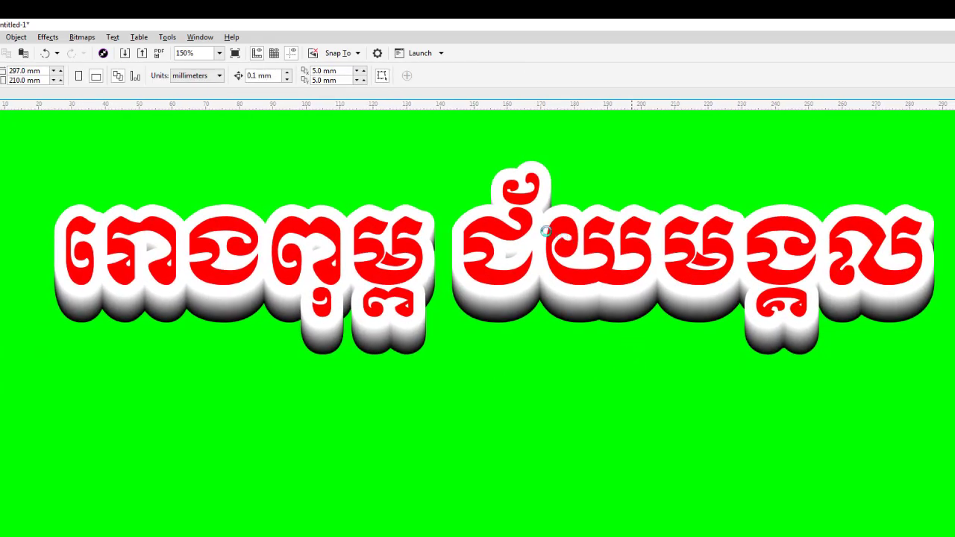